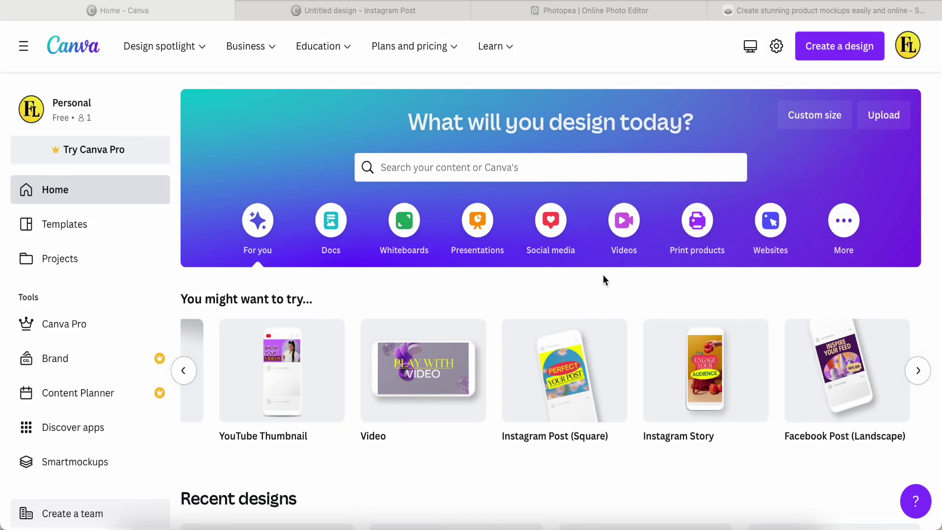
- Switch to the untitled Instagram Post design and add a blank page after page 2
left_click(354, 10)
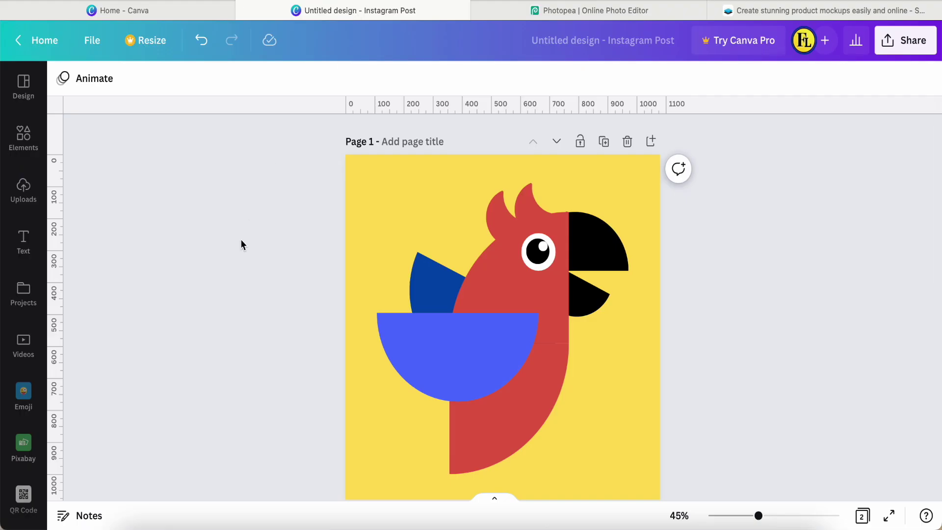
scroll(282, 282, "down", 2)
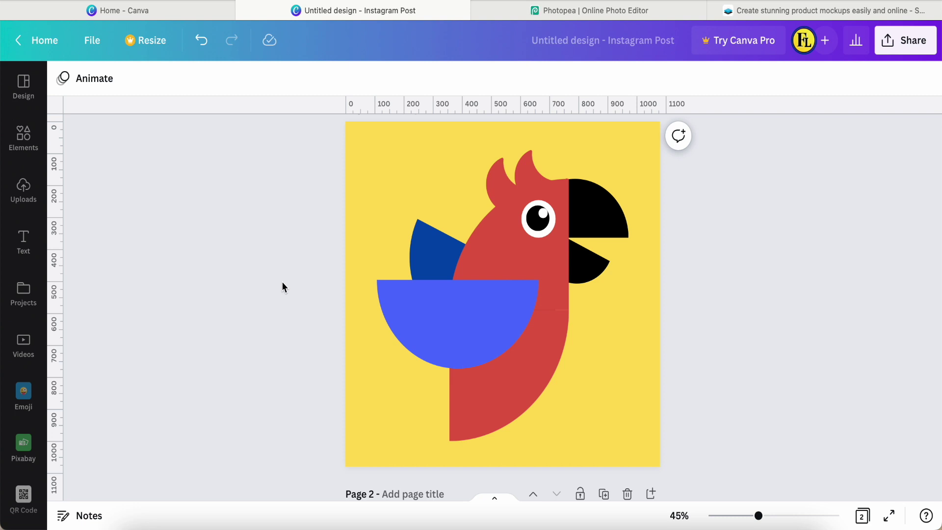
scroll(311, 332, "down", 1)
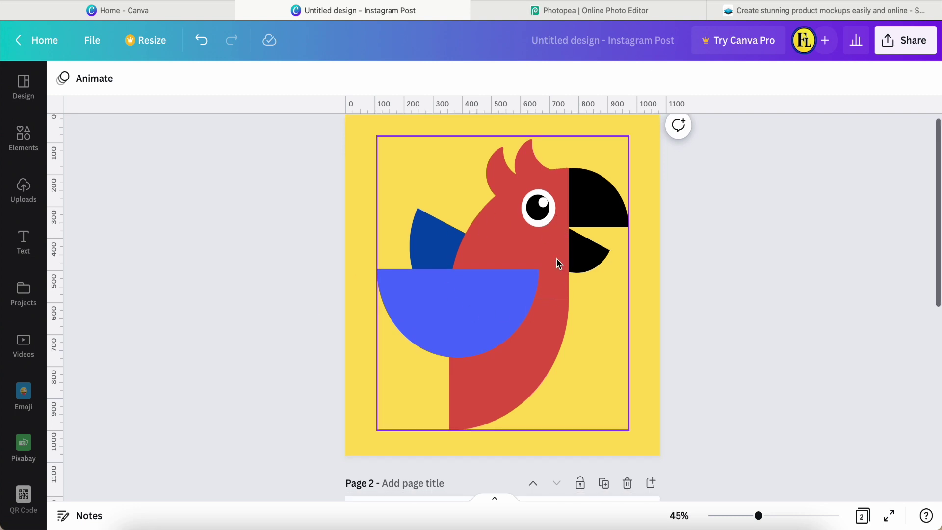
scroll(272, 316, "down", 10)
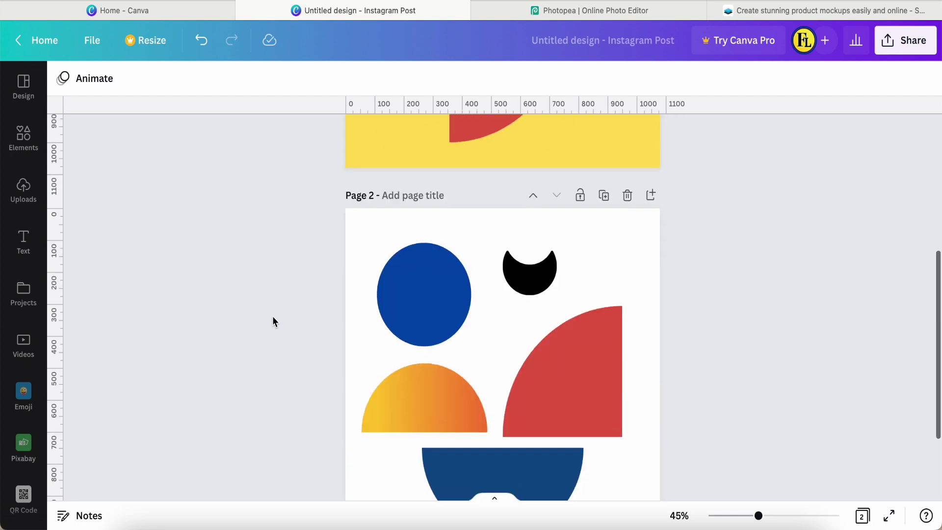
scroll(272, 316, "down", 1)
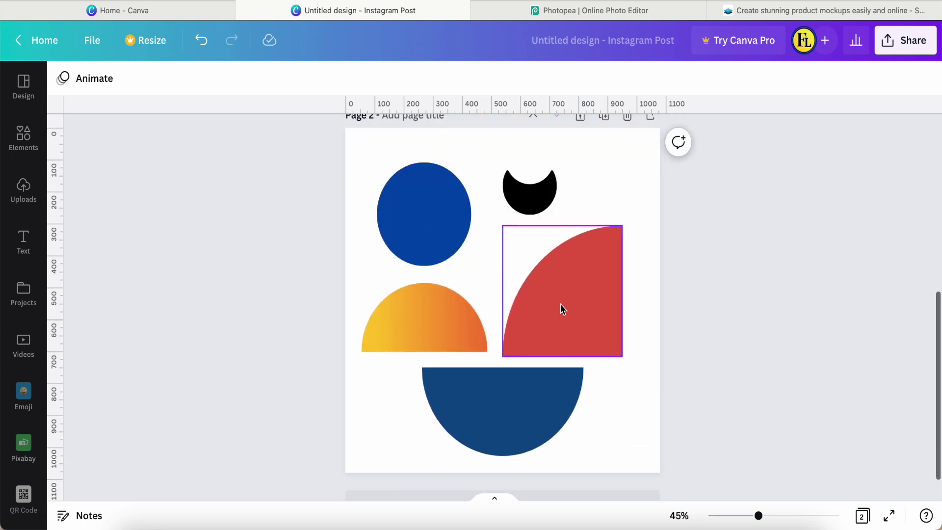
scroll(488, 410, "down", 2)
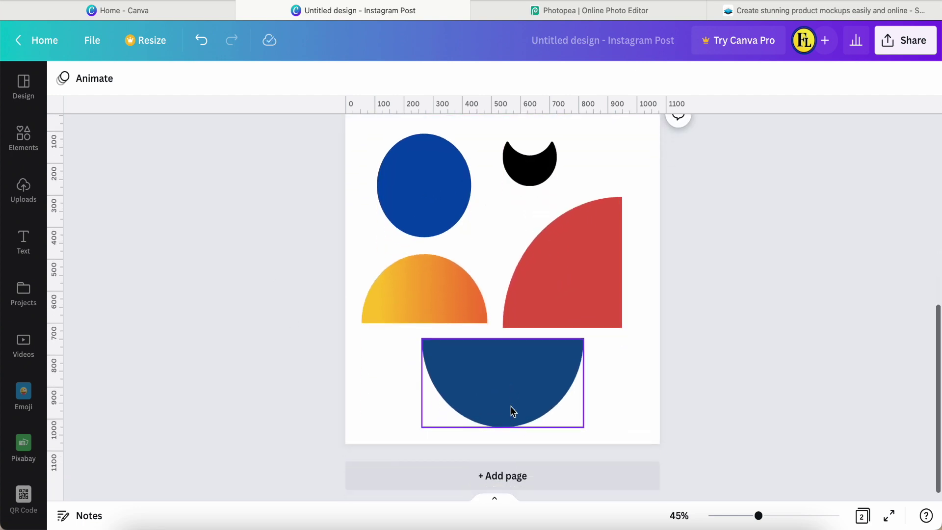
left_click(493, 464)
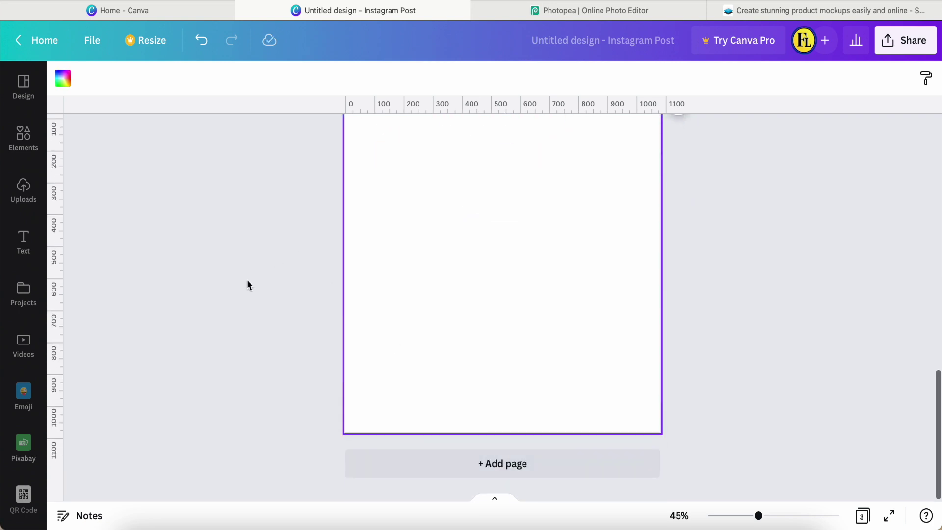
- Add the red Quarter Circle from the recently used elements to page 3, move it into the upper half and resize it
left_click(23, 136)
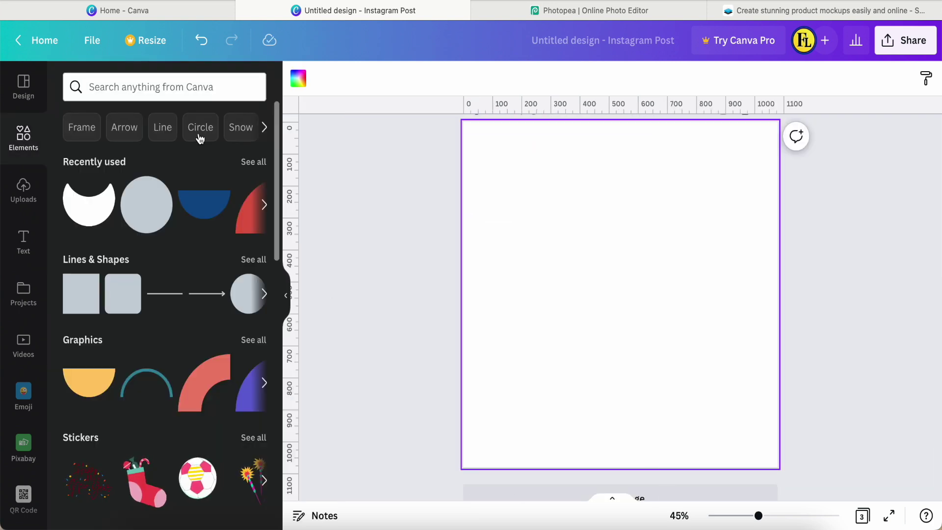
left_click(253, 161)
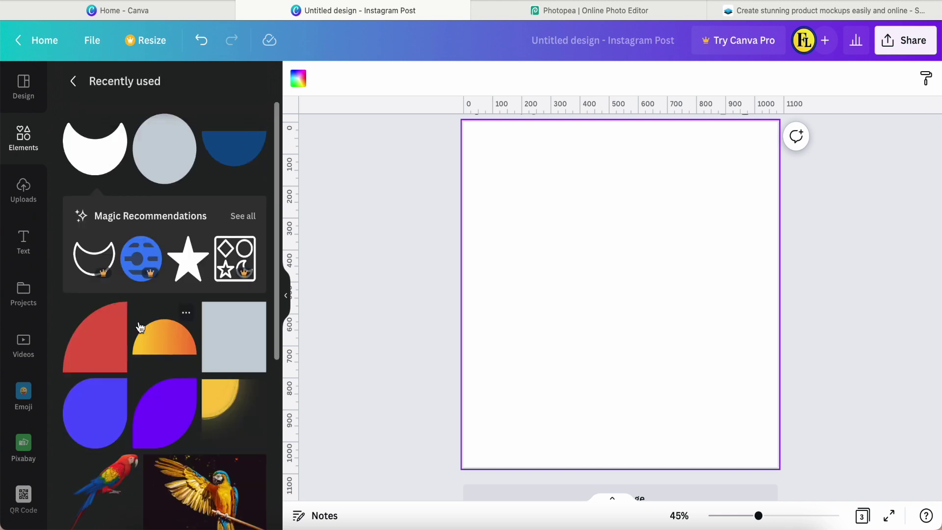
left_click(117, 315)
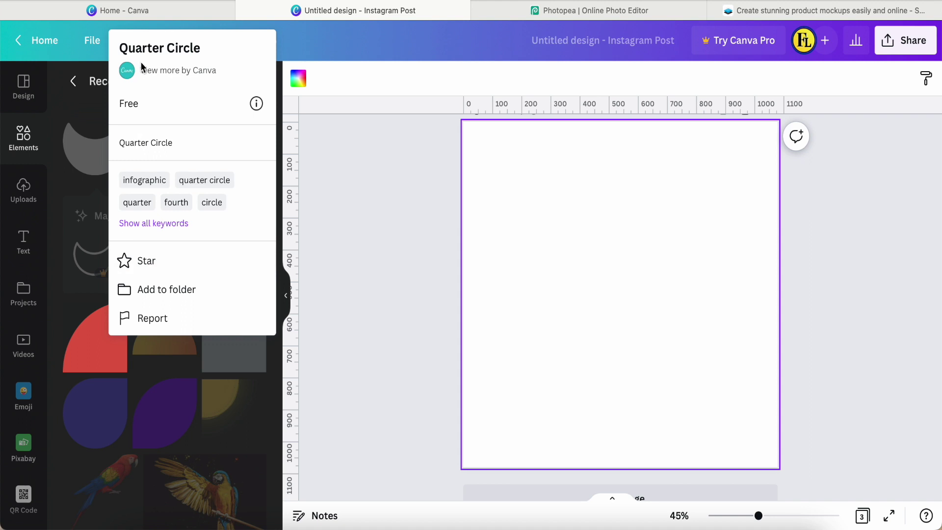
left_click(92, 352)
left_click(93, 351)
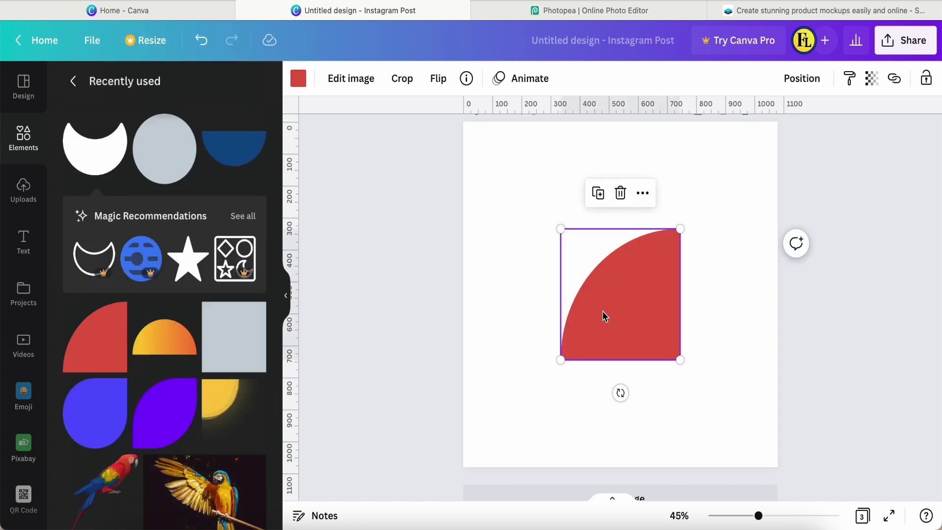
left_click_drag(603, 313, 606, 248)
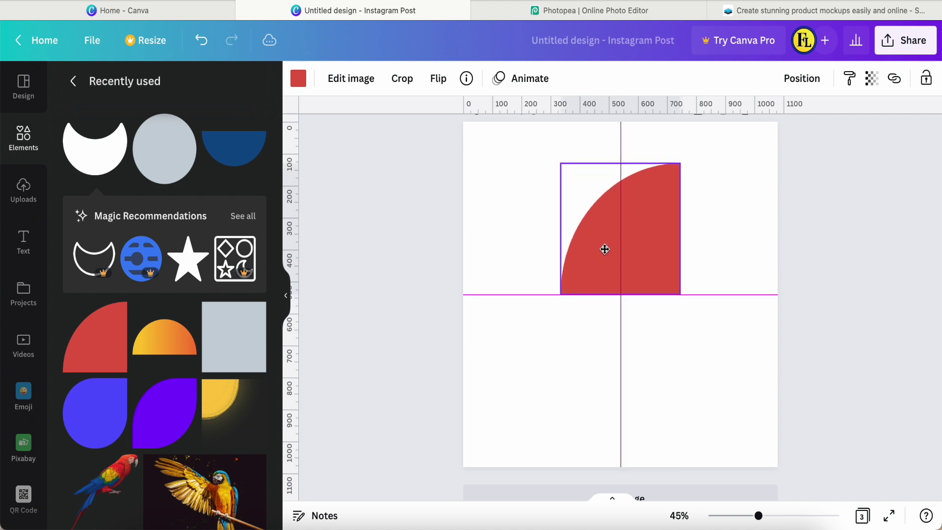
left_click_drag(562, 294, 586, 265)
- Duplicate the red quarter circle and flip the copy both vertically and horizontally
key("super+d")
left_click_drag(640, 230, 600, 315)
left_click(439, 80)
left_click(450, 146)
left_click(441, 82)
left_click(465, 115)
- Align the flipped quarter circle directly below the original and enlarge the pair into one tall leaf-shaped red body
left_click_drag(557, 181, 642, 328)
left_click_drag(629, 297, 630, 322)
left_click_drag(574, 396, 557, 429)
left_click_drag(668, 191, 683, 156)
left_click(532, 269)
left_click(649, 215)
left_click(522, 359)
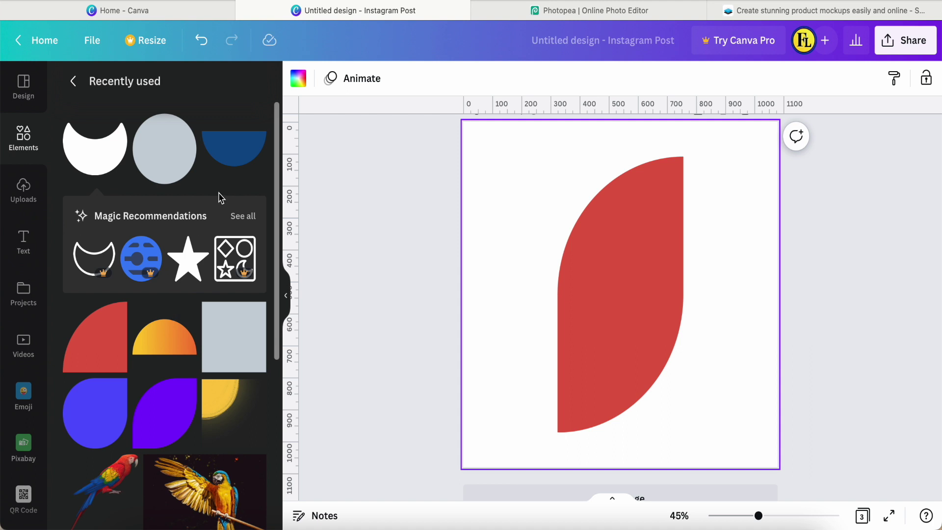
- Add the dark blue Semi-Circle across the body and send a tilted copy of it to the back
left_click(256, 126)
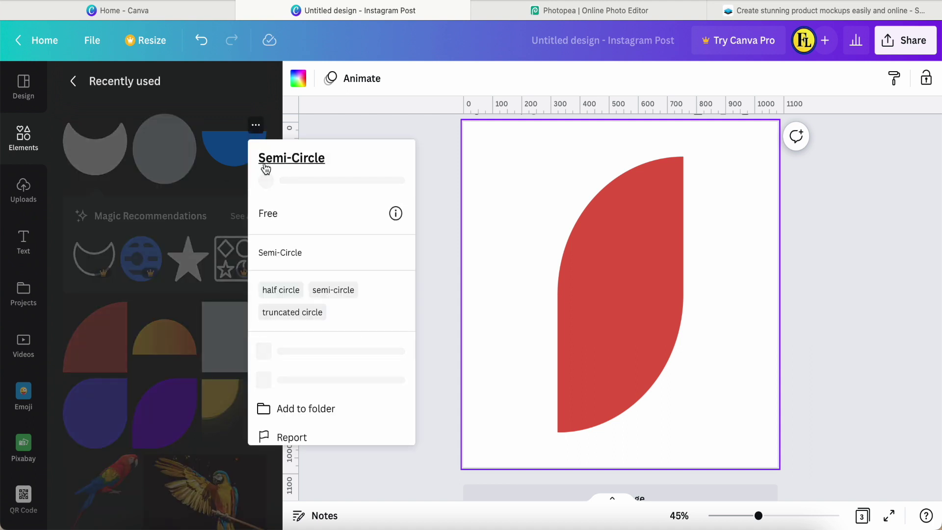
left_click(234, 147)
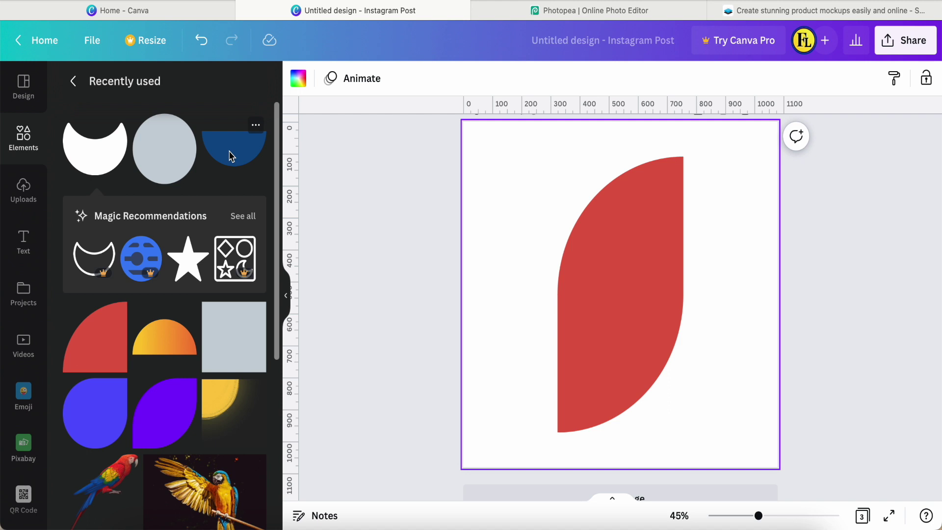
left_click_drag(623, 314, 601, 324)
left_click_drag(604, 374, 585, 359)
mouse_move(603, 307)
left_mouse_down()
mouse_move(590, 301)
mouse_move(596, 291)
left_mouse_up()
right_click(567, 255)
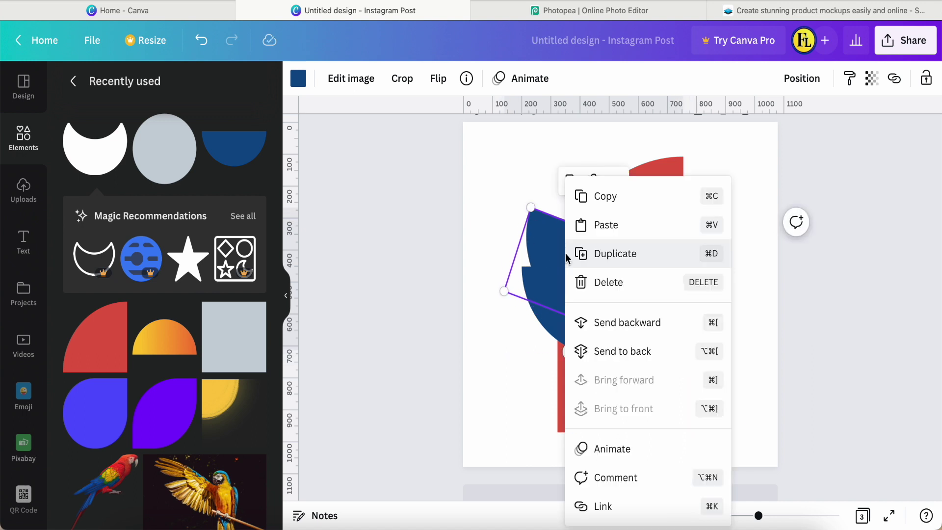
left_click(607, 352)
- Enlarge the front semi-circle into a wing and recolour it bright blue from the document colours
left_click(608, 338)
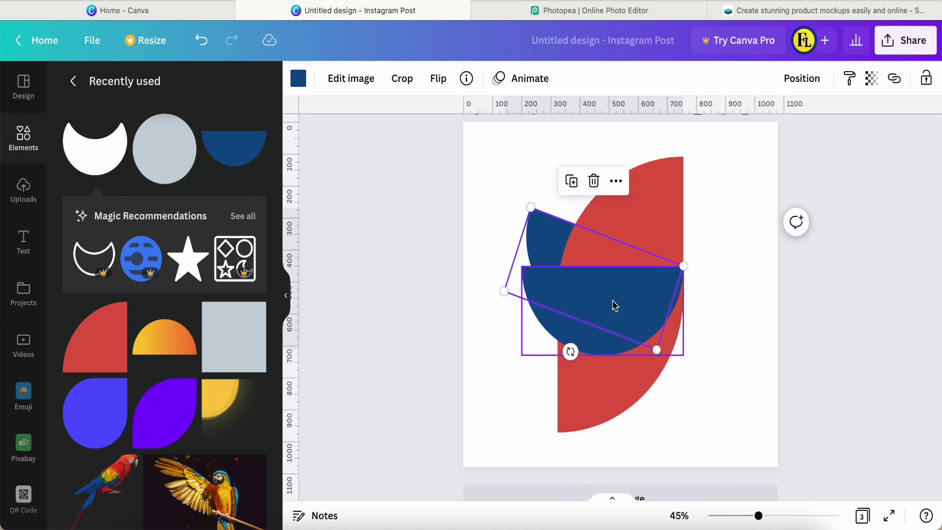
left_click_drag(520, 356, 501, 364)
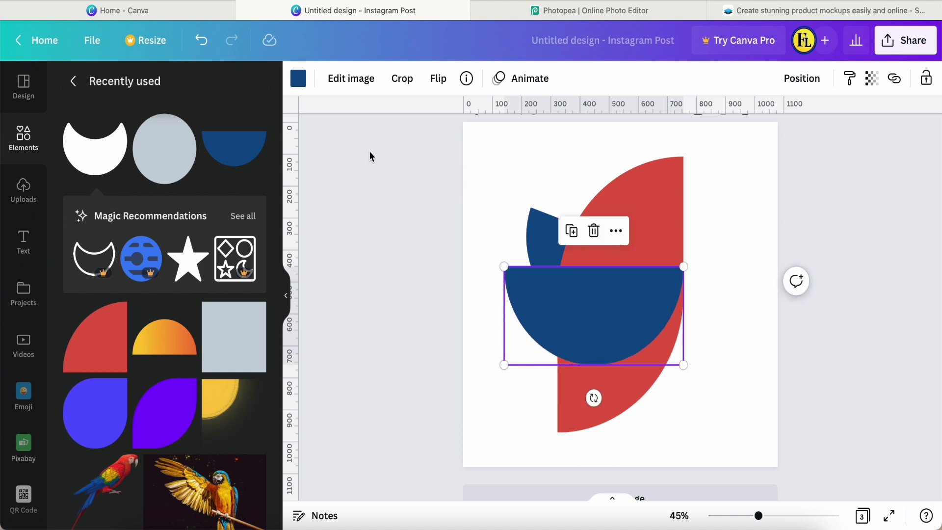
left_click(297, 79)
left_click(222, 153)
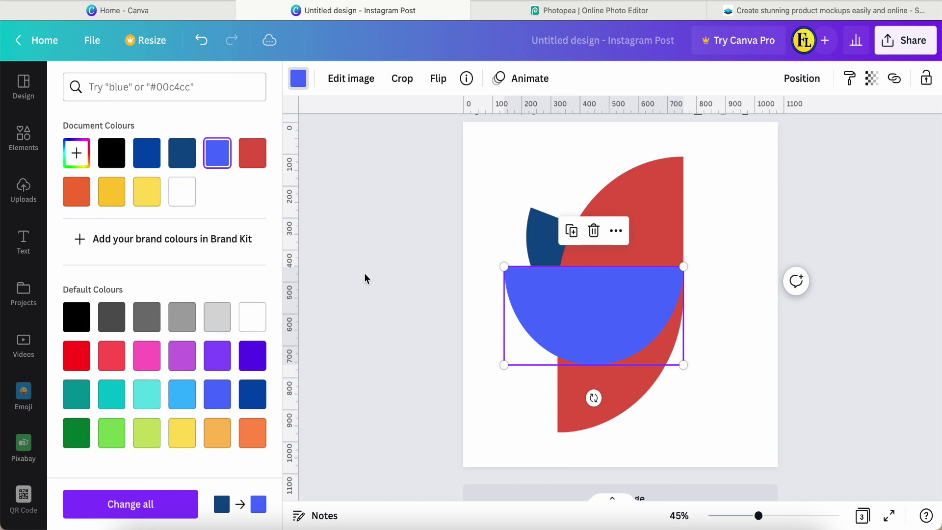
left_click(420, 225)
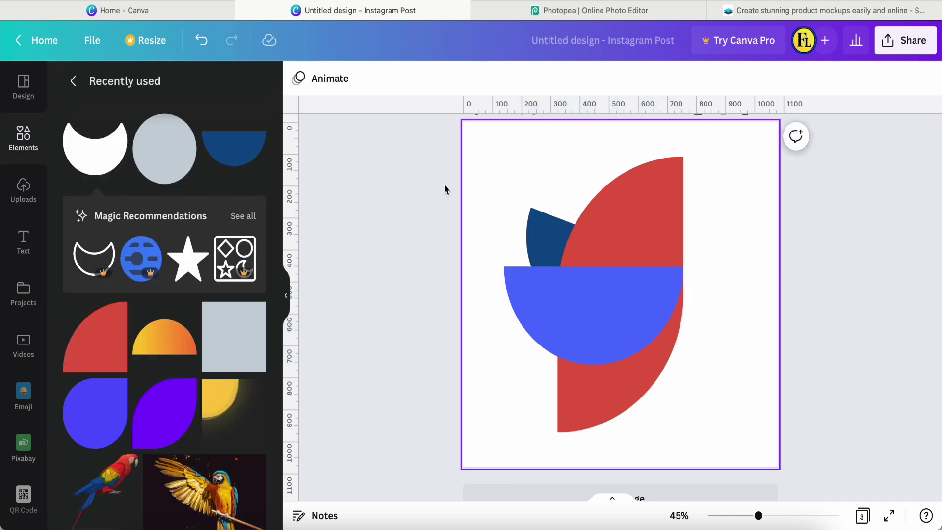
- Add a smaller Semi-Circle behind the head's right edge, sent to the back, and colour it black
mouse_move(235, 160)
left_click(234, 157)
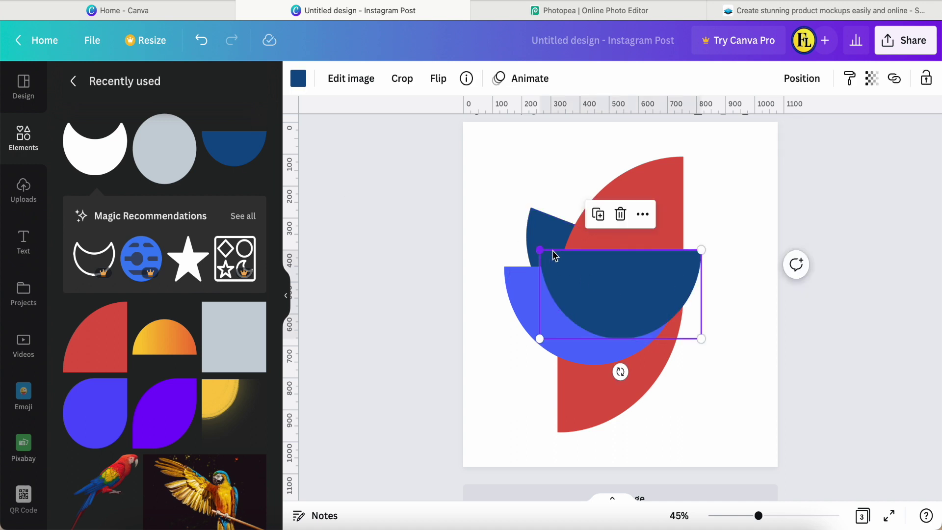
left_click_drag(539, 250, 605, 269)
left_click_drag(647, 321, 682, 250)
left_click(705, 173)
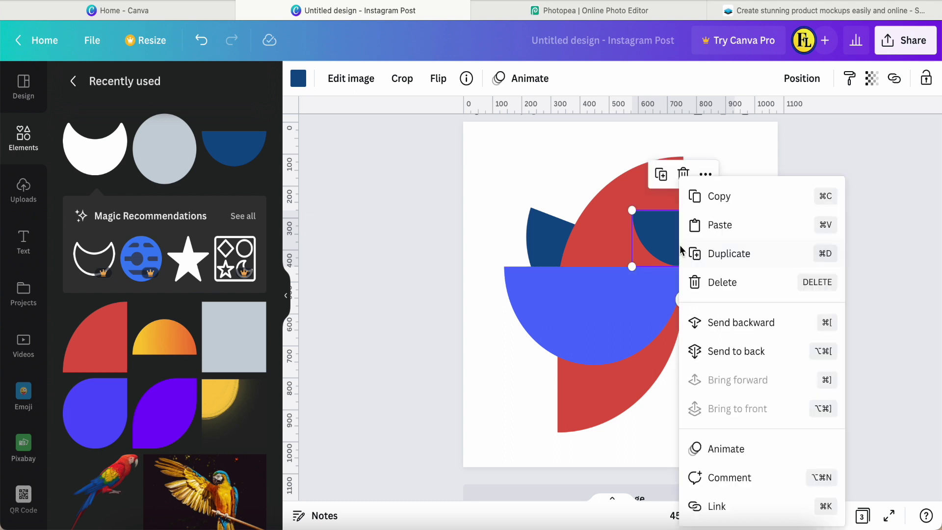
left_click(724, 362)
left_click(299, 79)
left_click(112, 153)
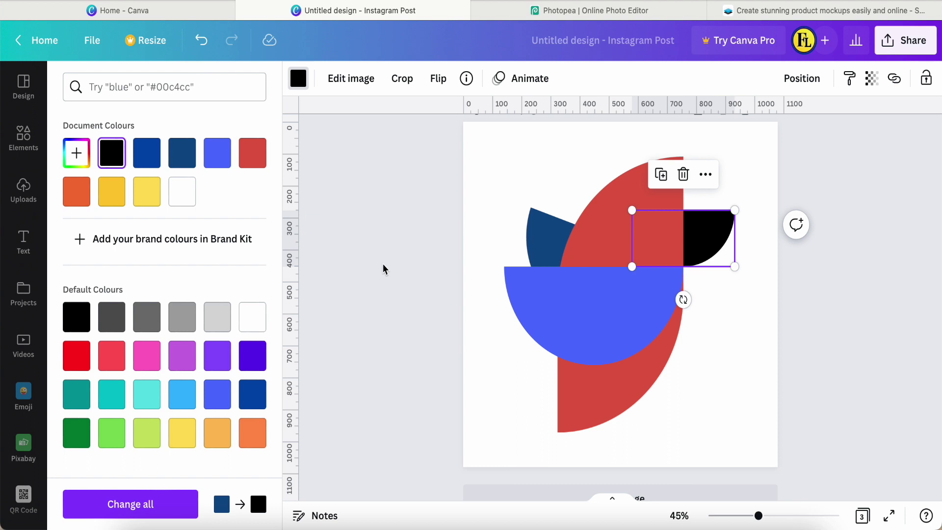
- Duplicate the black semi-circle, flip the copy vertically as the upper beak, and arrange the two as an open beak
left_click(661, 174)
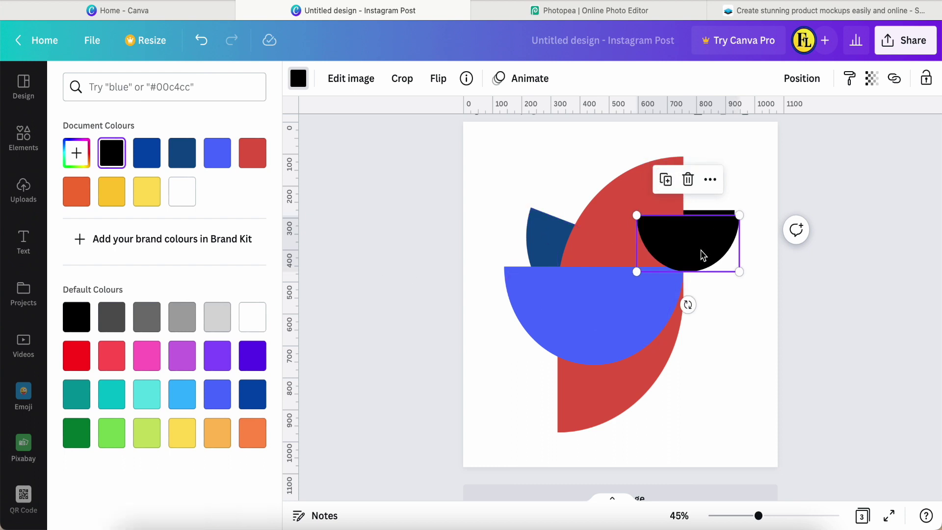
left_click(439, 78)
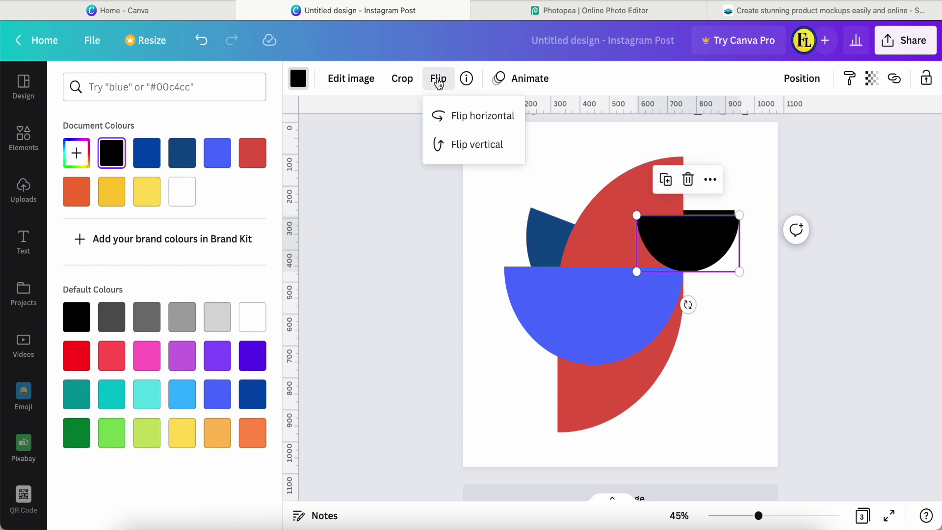
left_click(447, 145)
scroll(740, 346, "up", 2)
left_click_drag(711, 312, 721, 246)
left_click_drag(716, 308, 705, 314)
left_click_drag(716, 246, 707, 246)
left_click(755, 402)
- Add a circle, colour it white, and shrink it onto the head beside the beak as the eye
left_click(164, 147)
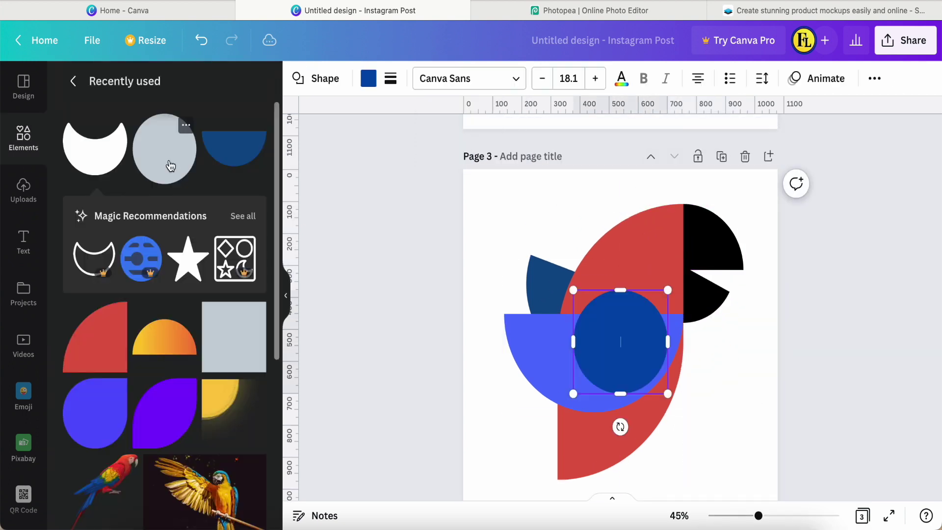
left_click(368, 79)
left_click(218, 192)
left_click_drag(606, 353, 624, 250)
left_click_drag(590, 186, 647, 248)
left_click_drag(677, 323, 671, 295)
left_click_drag(677, 259, 674, 256)
left_click_drag(670, 288, 672, 250)
- Create a smaller circle inside the white eye and colour it black as the pupil
right_click(658, 229)
left_click(674, 289)
left_click(369, 78)
left_click(147, 153)
left_click(483, 208)
- Add the crescent shape, colour it white, and shrink and place it over the pupil
left_click(97, 163)
left_click(298, 78)
left_click(183, 193)
left_click_drag(593, 318, 630, 351)
left_click_drag(626, 395, 678, 370)
left_click_drag(674, 344, 682, 215)
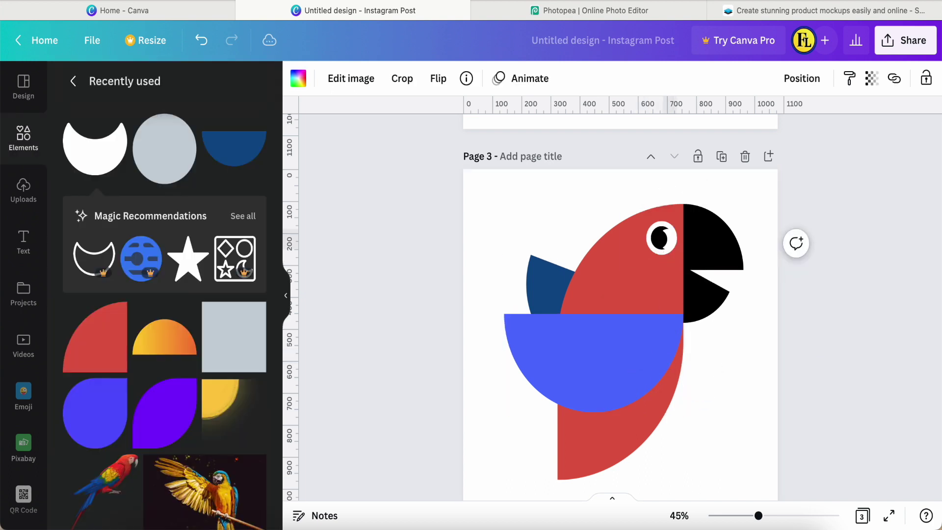
- Flip the white crescent horizontally and fine-tune it as a small highlight at the pupil's lower right edge
left_click(438, 79)
left_click(444, 121)
left_click(483, 236)
left_click(670, 239)
left_click_drag(677, 249, 672, 242)
left_click_drag(656, 275, 652, 276)
left_click(520, 223)
scroll(669, 243, "up", 5)
left_click(709, 242)
left_click_drag(711, 252, 714, 259)
left_click_drag(710, 244, 714, 259)
scroll(713, 259, "down", 5)
- Set the background of page 3 to the golden yellow document colour
left_click(399, 191)
scroll(400, 191, "down", 1)
left_click(298, 79)
left_click(111, 193)
left_click(370, 265)
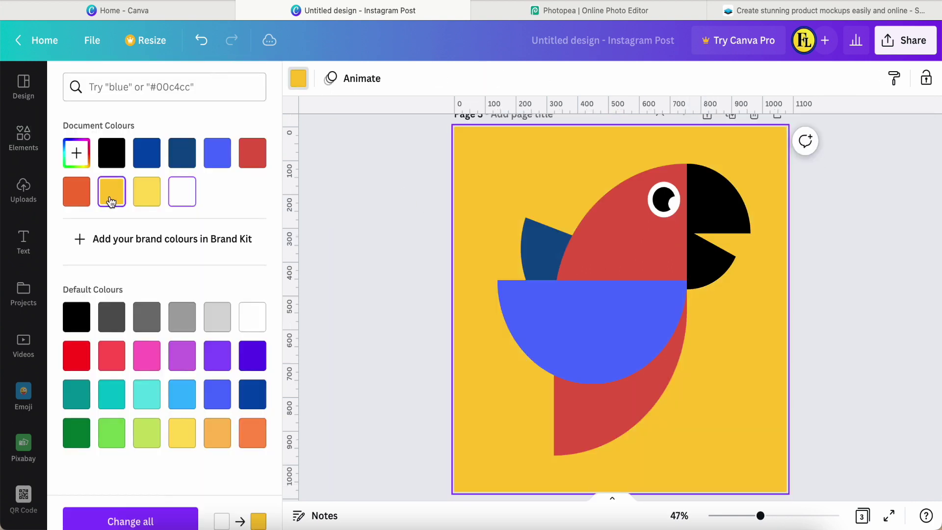
- Add a crescent in the body's red, then shrink, rotate and place it on top of the head as a crest feather
scroll(370, 265, "up", 1)
scroll(420, 262, "up", 1)
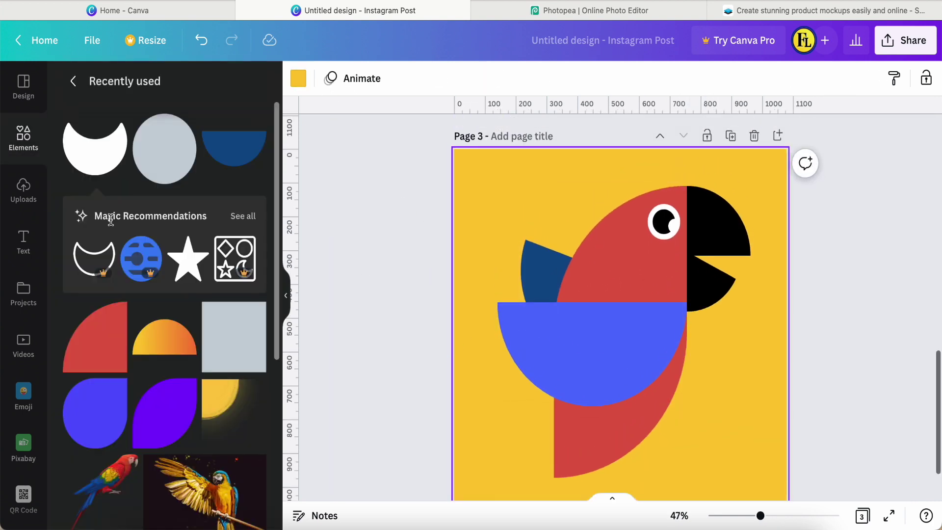
left_click(101, 156)
left_click(297, 79)
left_click(252, 152)
left_click_drag(620, 337, 660, 213)
left_click_drag(658, 257, 628, 248)
left_click_drag(661, 223, 659, 208)
left_click_drag(651, 156, 652, 174)
- Copy and paste the red crest feather, place the copy to the left of the original, and send it backward
left_click_drag(654, 207, 633, 199)
right_click(658, 189)
left_click(663, 196)
key("super+v")
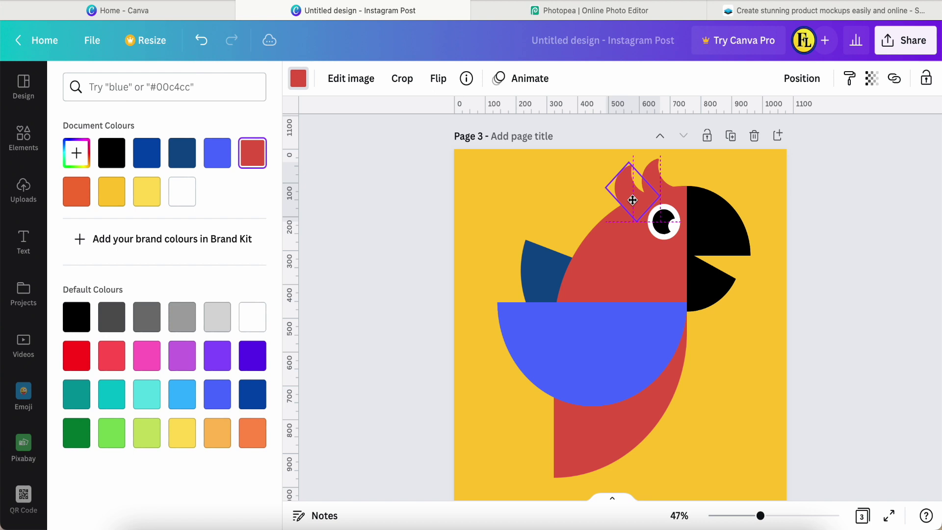
right_click(633, 200)
left_click(662, 323)
left_click(431, 320)
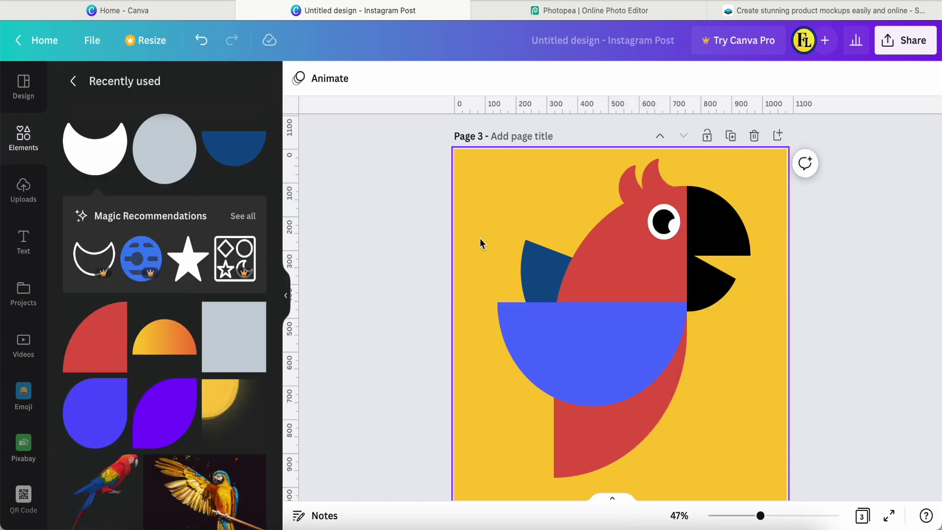
- Download the finished parrot on page 3 as a PNG and preview the downloaded image
scroll(483, 364, "down", 1)
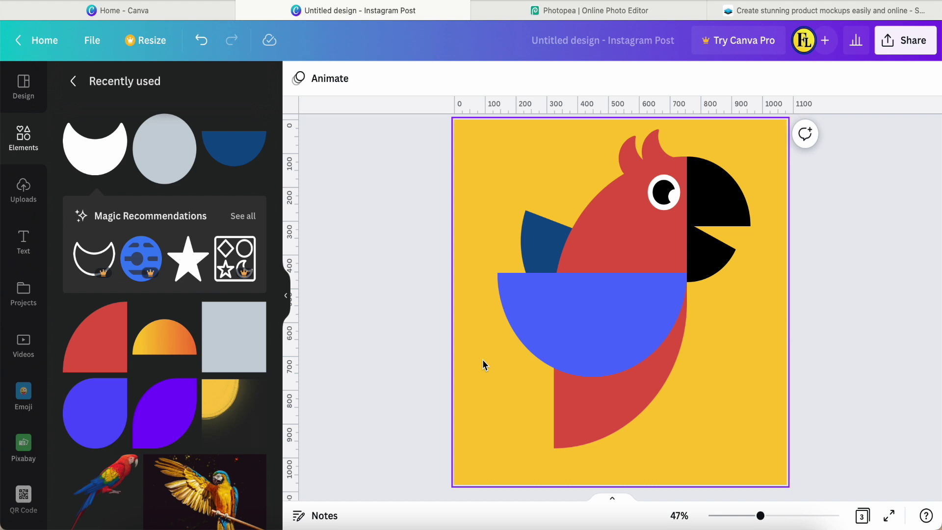
scroll(483, 361, "up", 1)
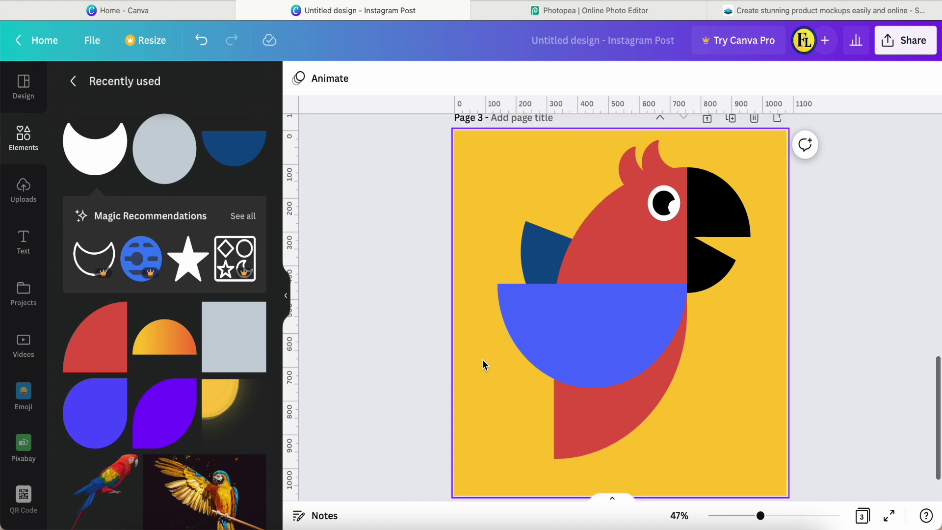
left_click(885, 42)
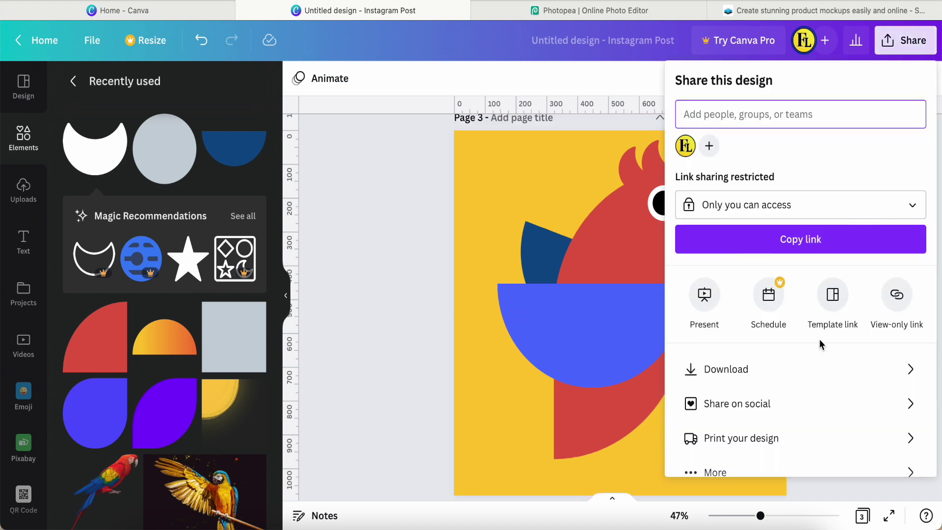
left_click(774, 370)
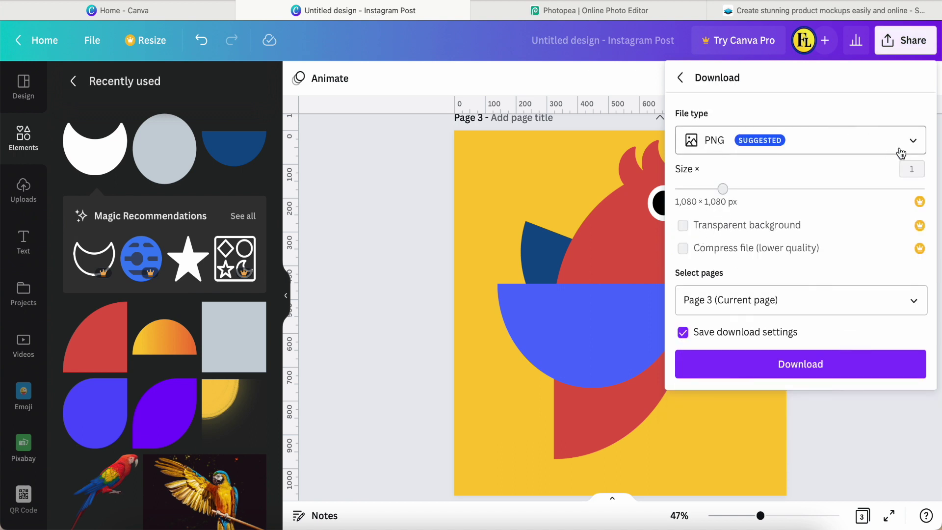
left_click(913, 142)
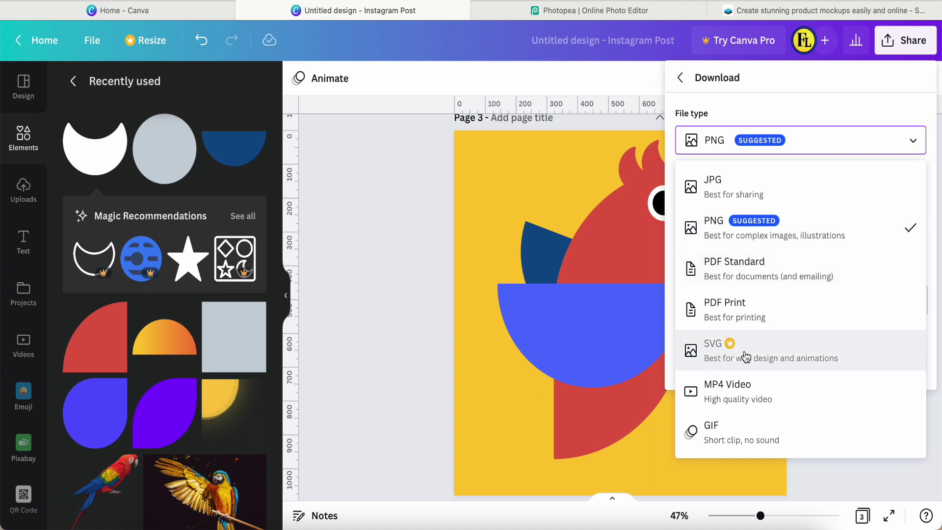
left_click(913, 143)
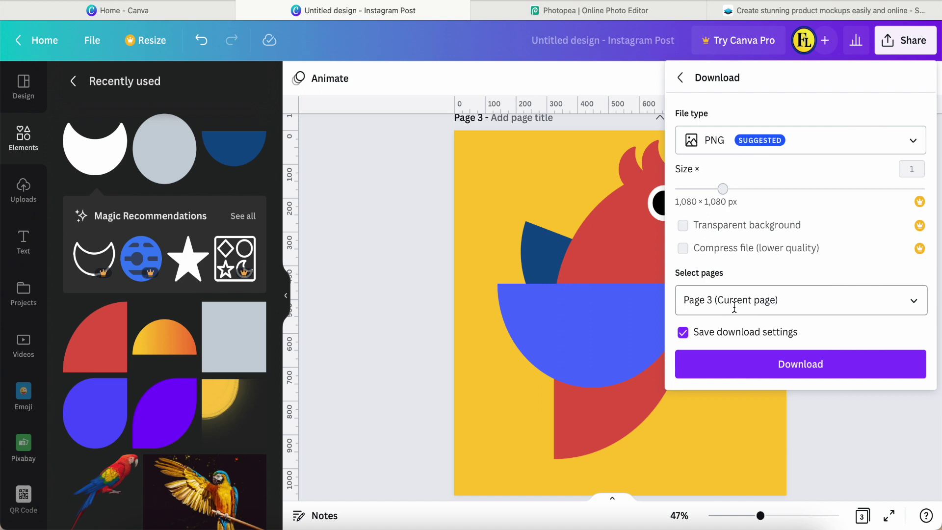
left_click(802, 365)
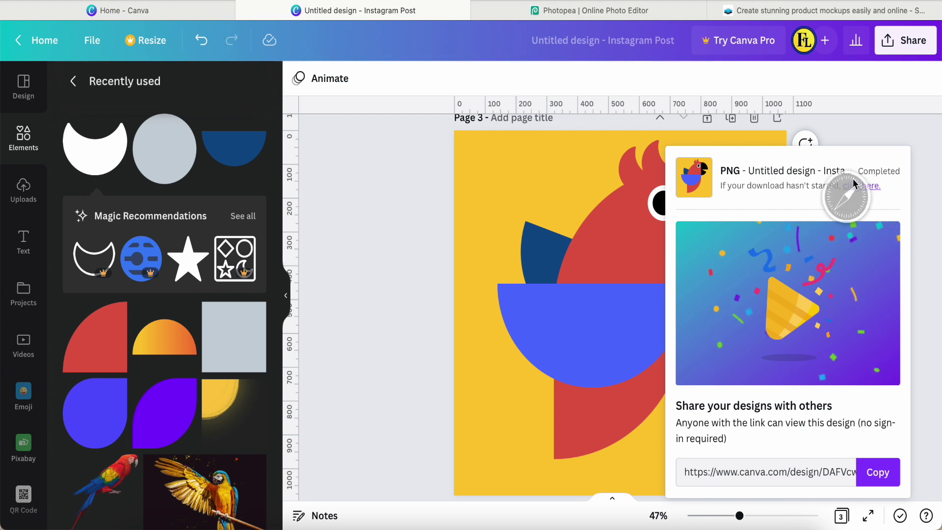
left_click(857, 186)
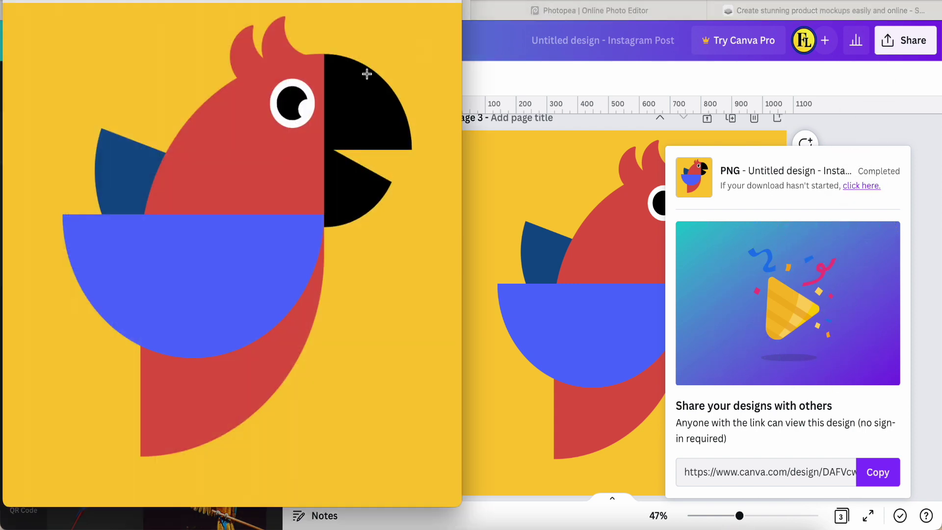
- Switch to Photopea and open Untitled design-14.png from the Downloads folder
left_click(540, 11)
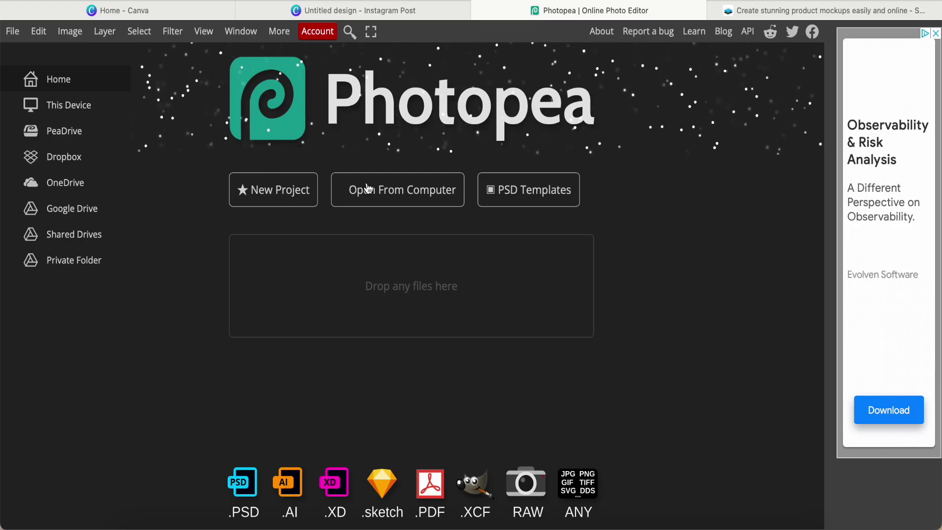
left_click(392, 186)
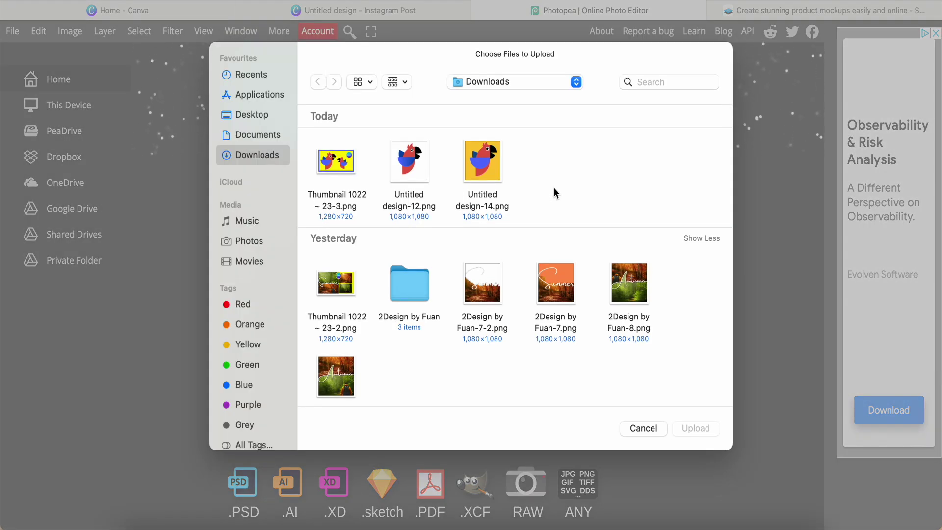
left_click(496, 174)
left_click(696, 430)
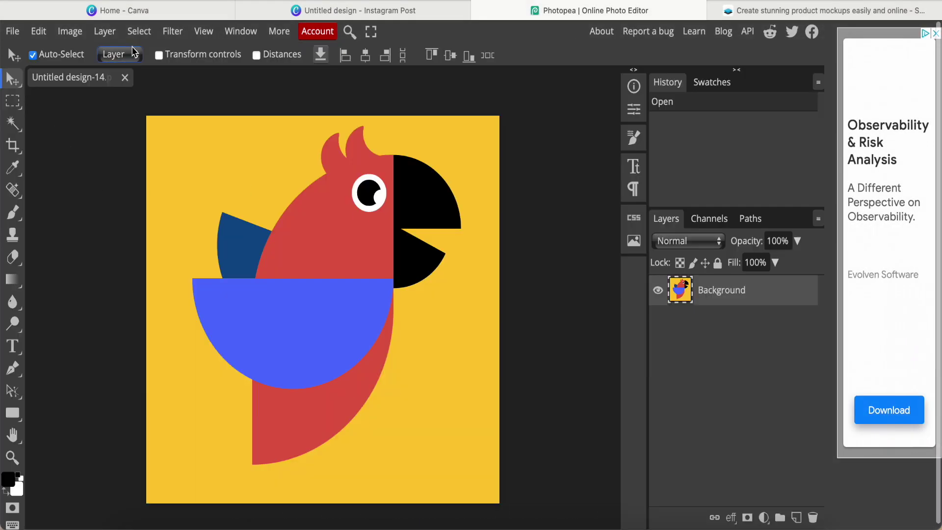
- Select the yellow background with Color Range at a fuzziness of 5 and delete it to leave transparency
left_click(139, 31)
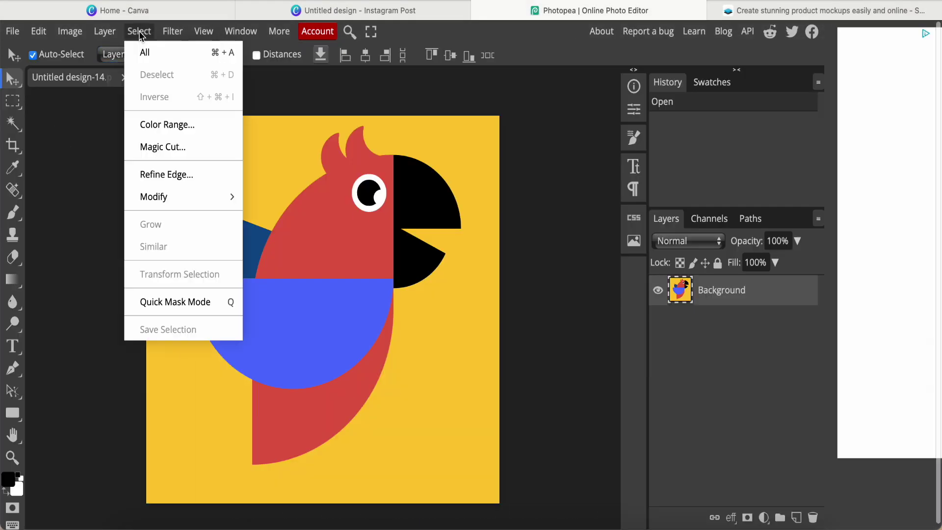
left_click(180, 128)
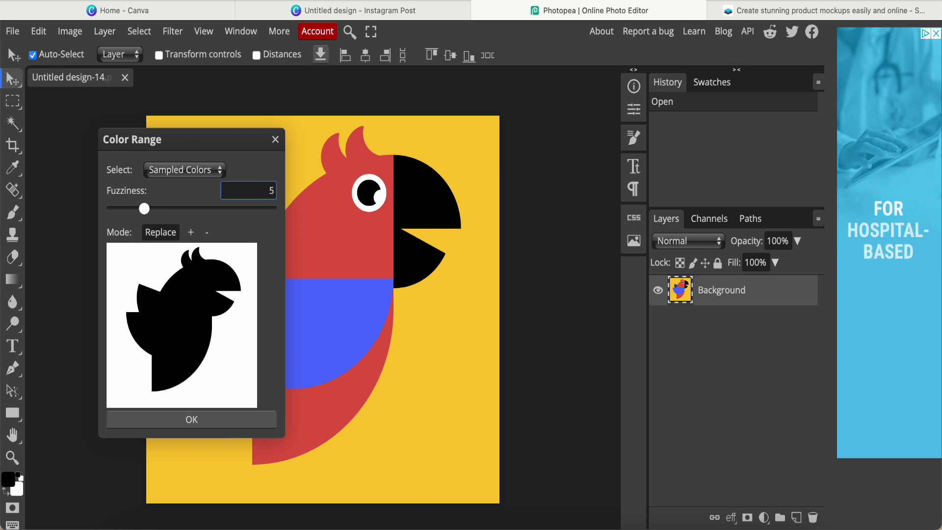
left_click(192, 419)
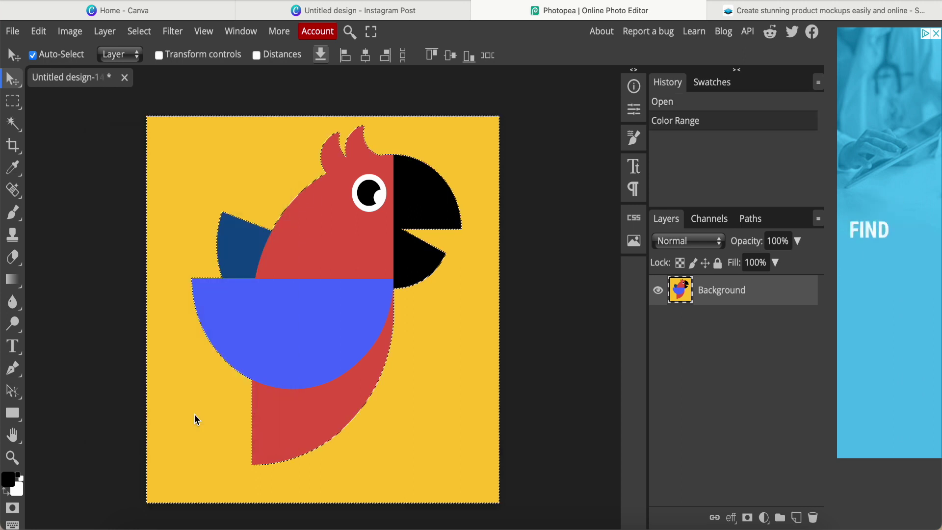
key("Delete")
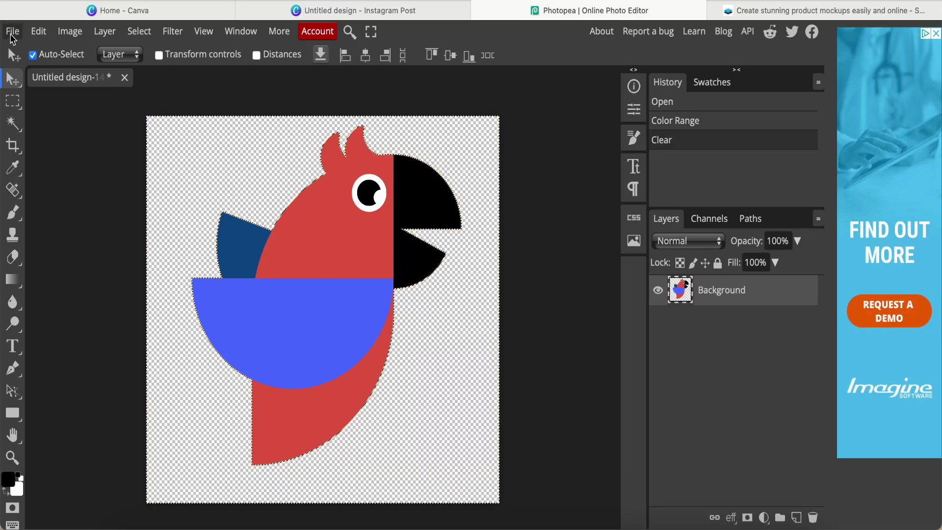
- Export the transparent parrot as an SVG file named 123svg
left_click(11, 36)
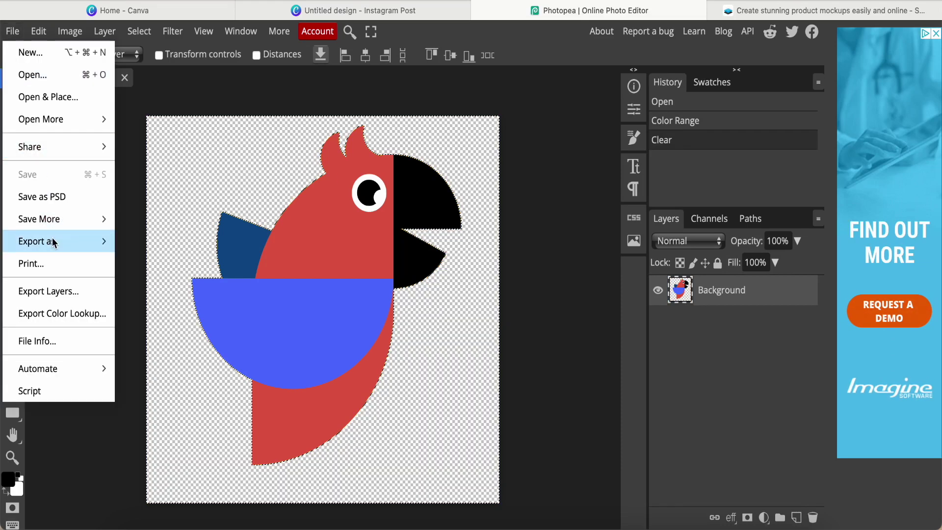
mouse_move(55, 245)
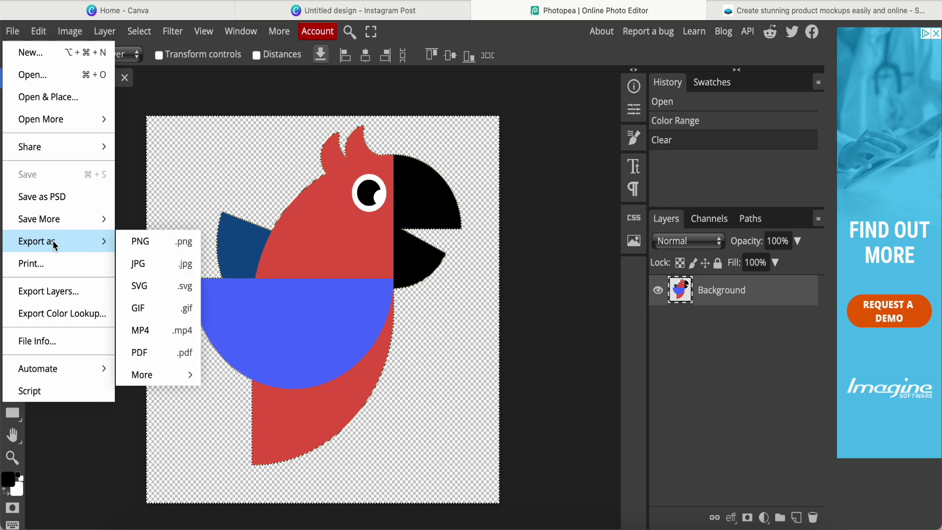
left_click(152, 288)
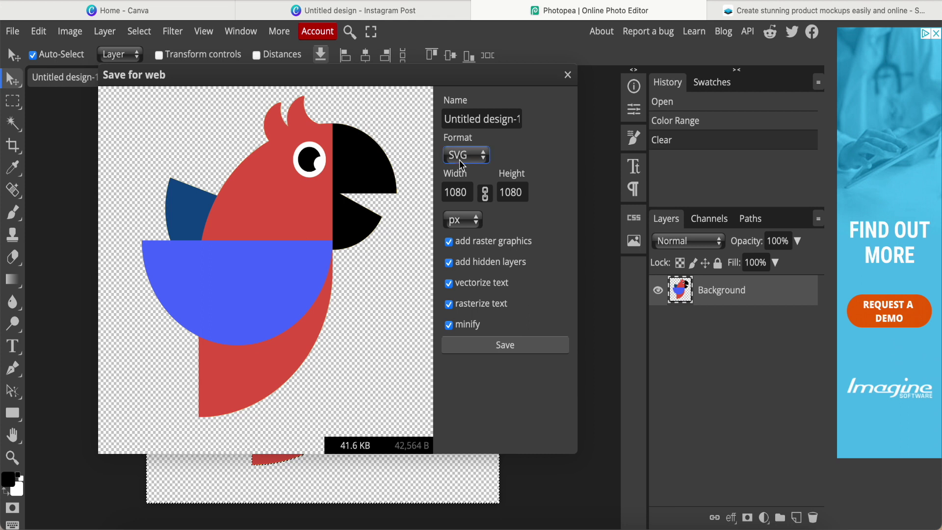
left_click(448, 121)
left_click_drag(448, 121, 554, 124)
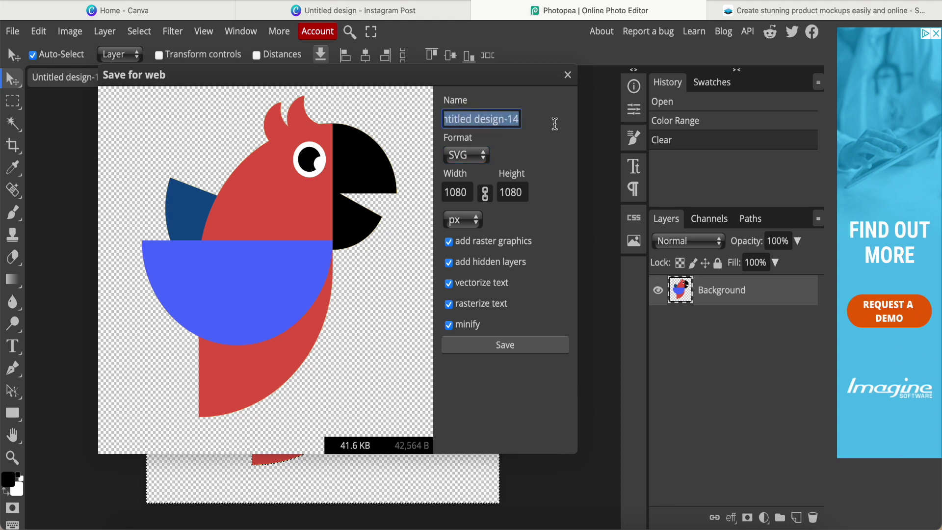
type("123")
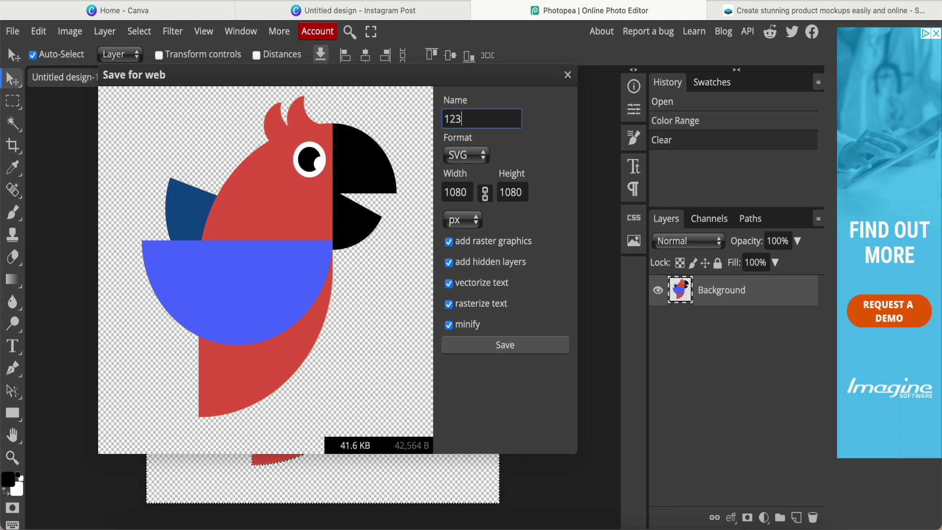
type("svg")
left_click(505, 346)
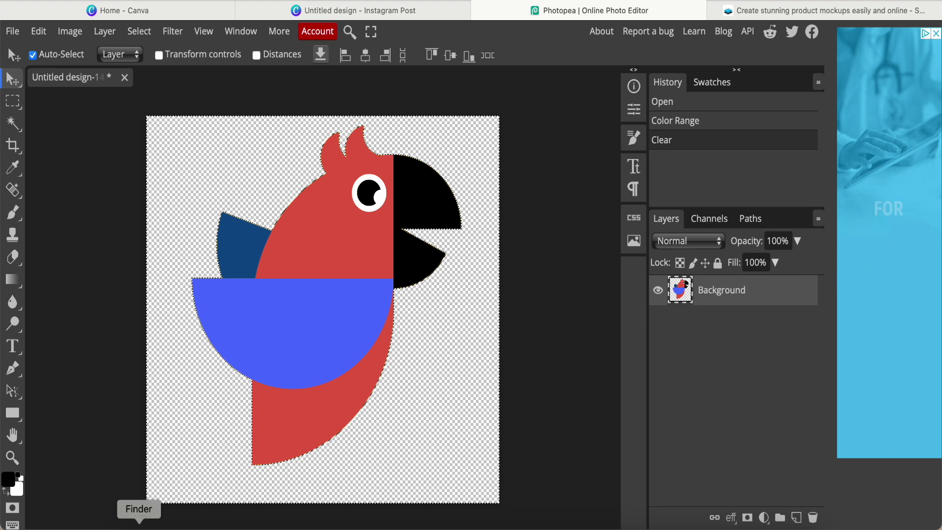
- Open 123svg.svg from the Downloads folder in Finder, inspect the exported parrot, and close its browser tab
left_click(139, 527)
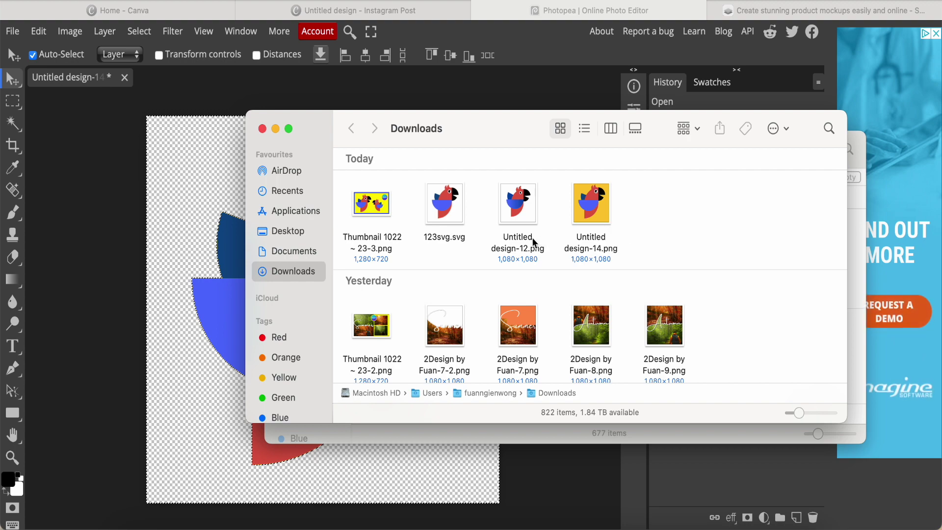
double_click(452, 240)
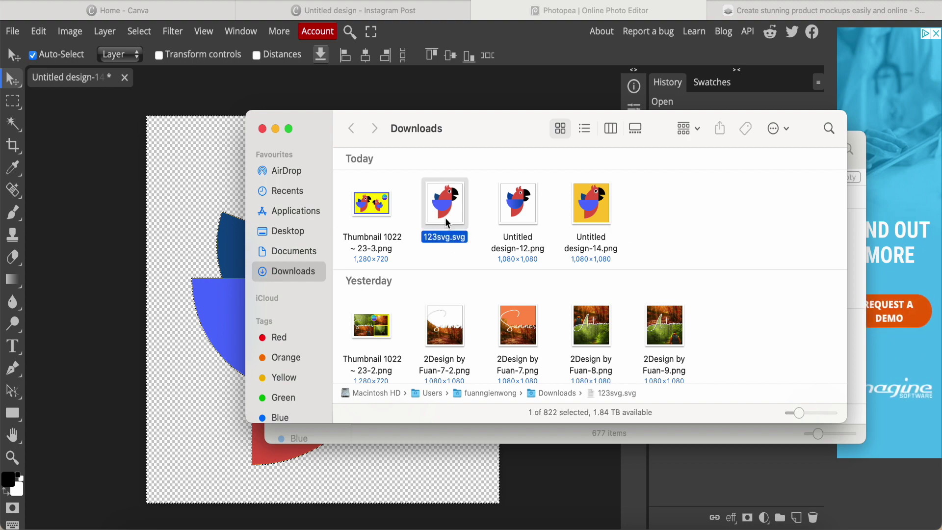
scroll(657, 298, "down", 5)
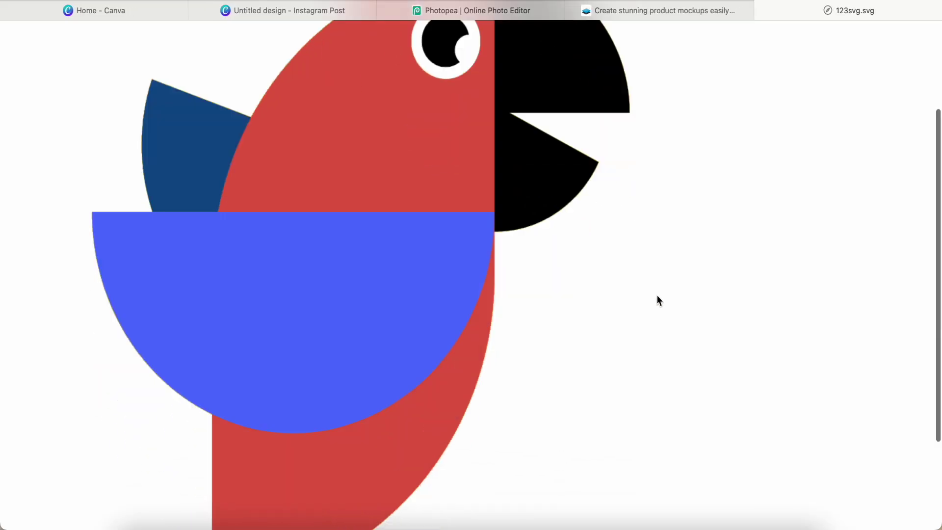
scroll(657, 299, "up", 3)
key("super+shift+backslash")
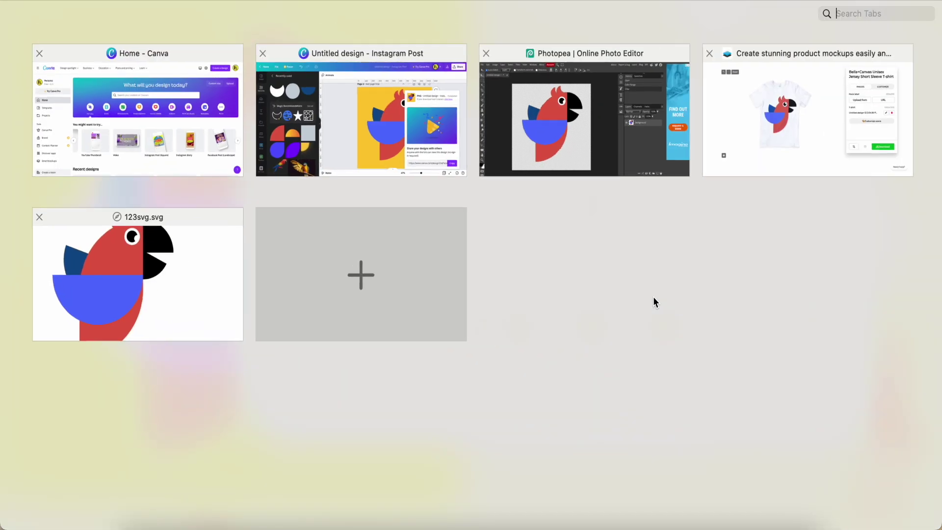
left_click(216, 296)
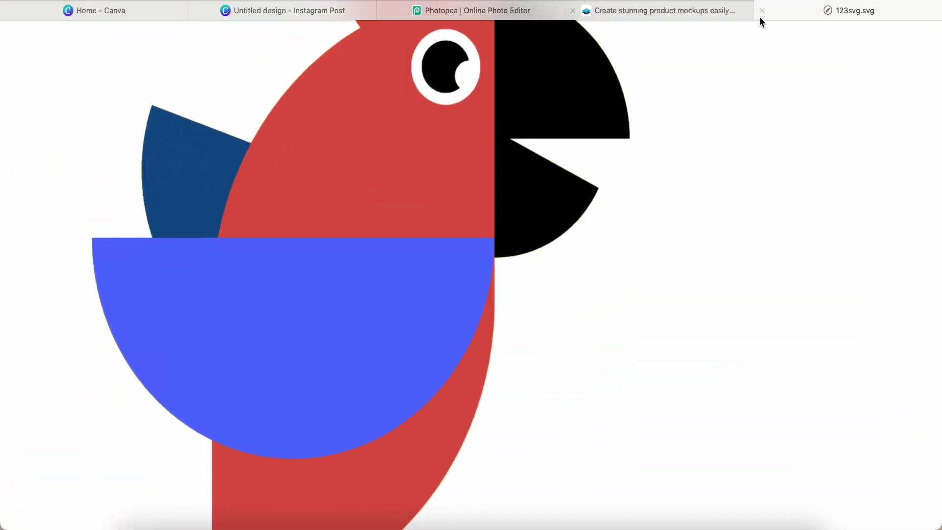
left_click(763, 12)
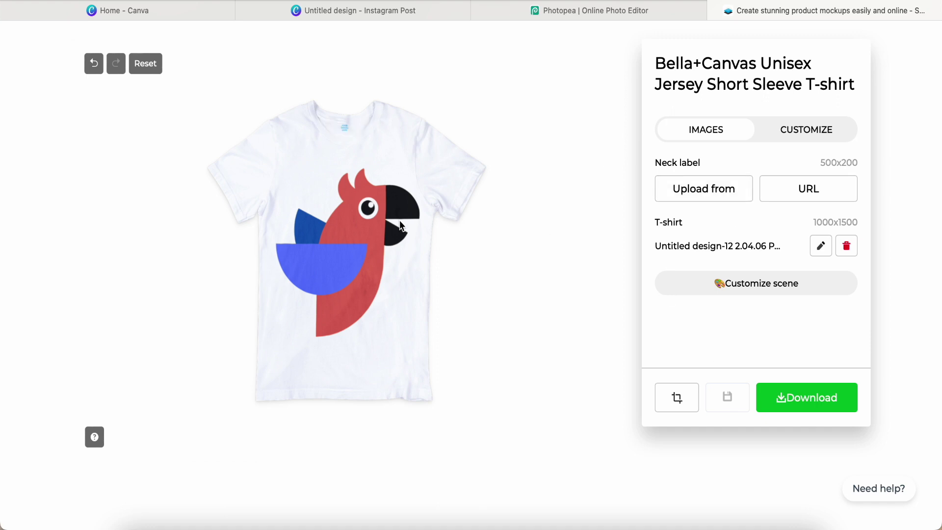
- Undo the parrot design placement on the T-shirt mockup and switch back to the Canva design
left_click(93, 64)
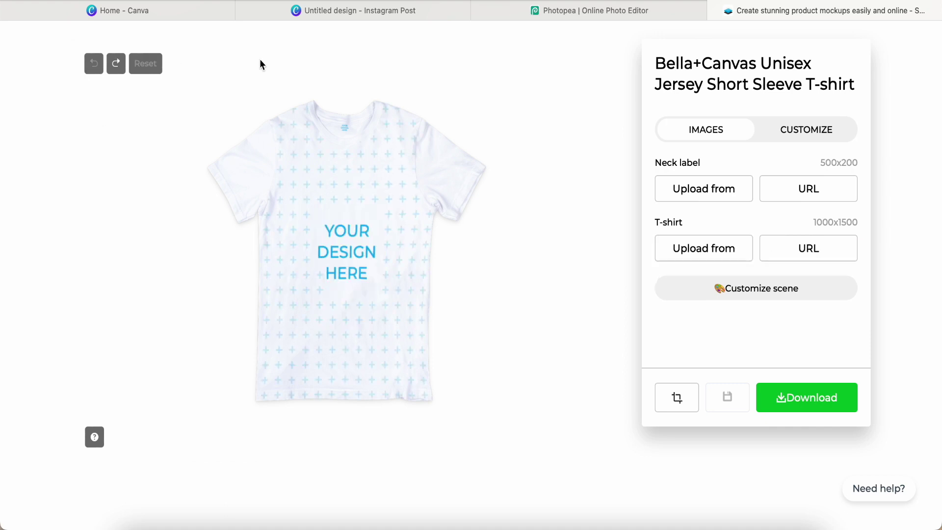
left_click(347, 13)
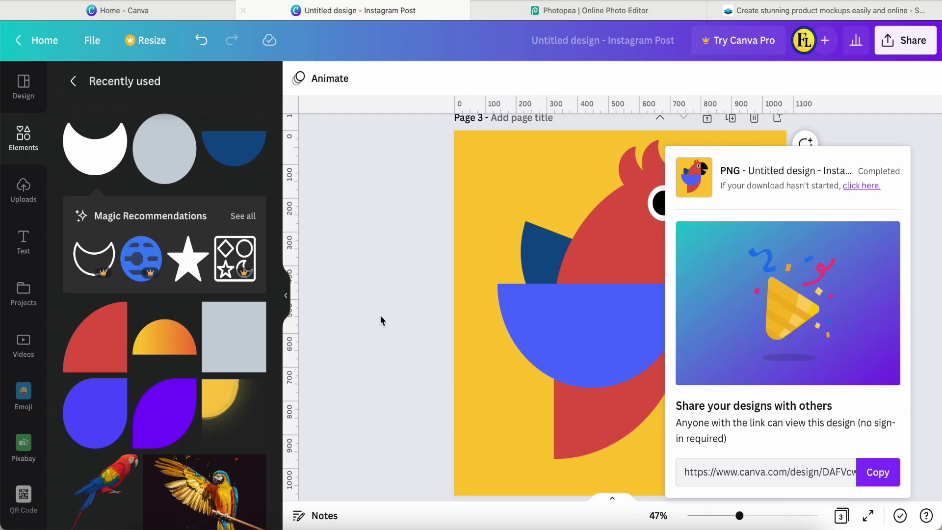